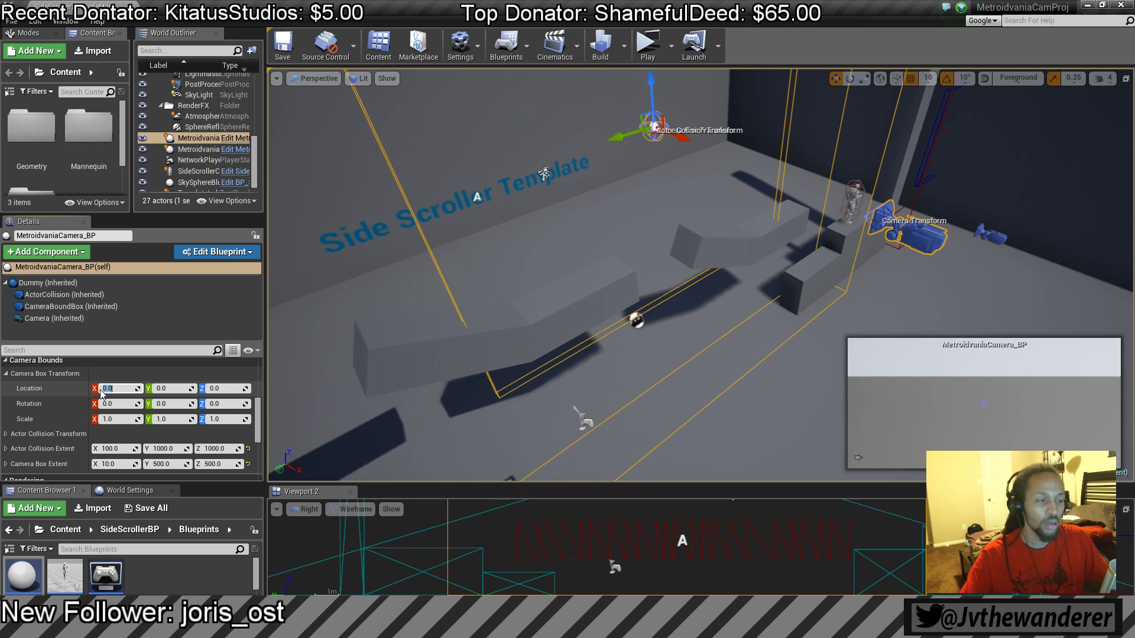
mouse_move(419, 172)
right_mouse_down()
mouse_move(424, 207)
mouse_move(430, 168)
right_mouse_up()
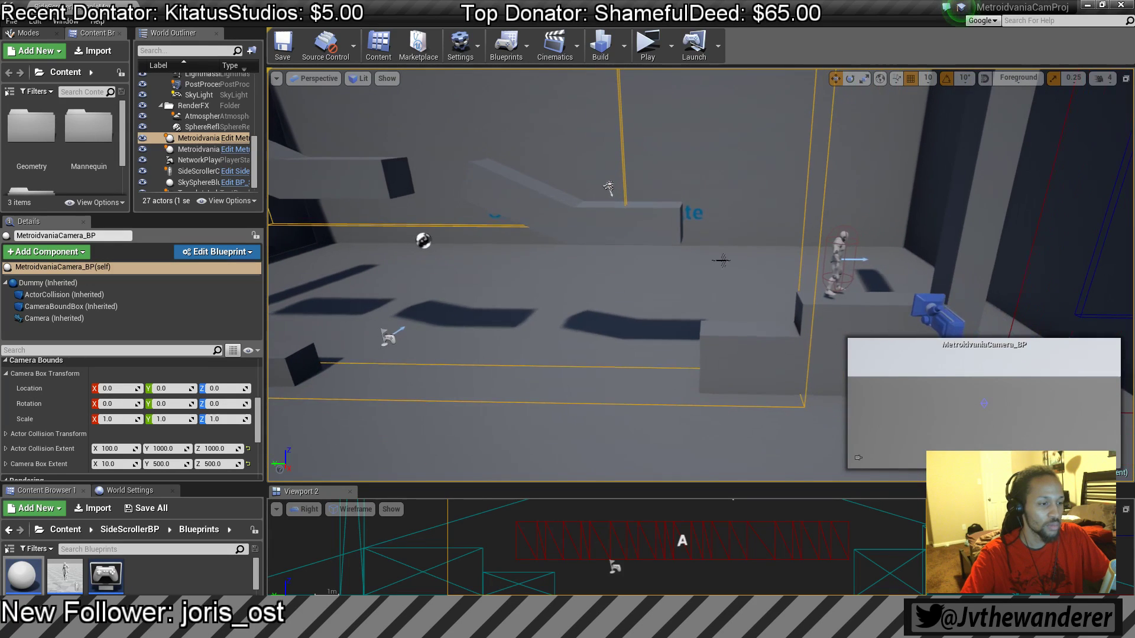
left_click(648, 46)
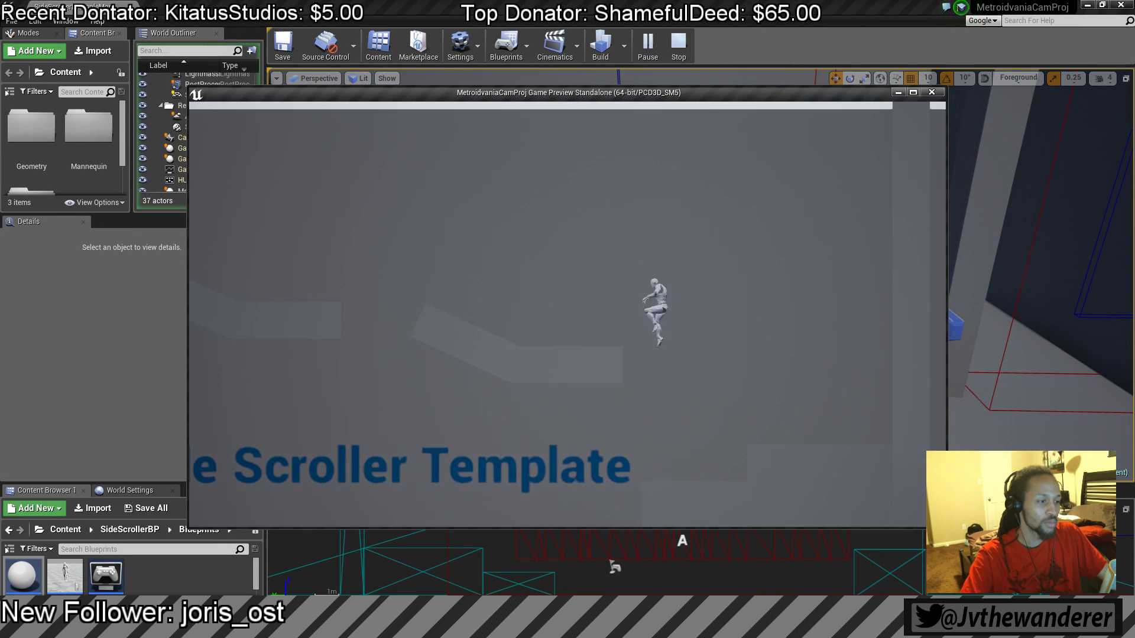
key("Left")
key("space")
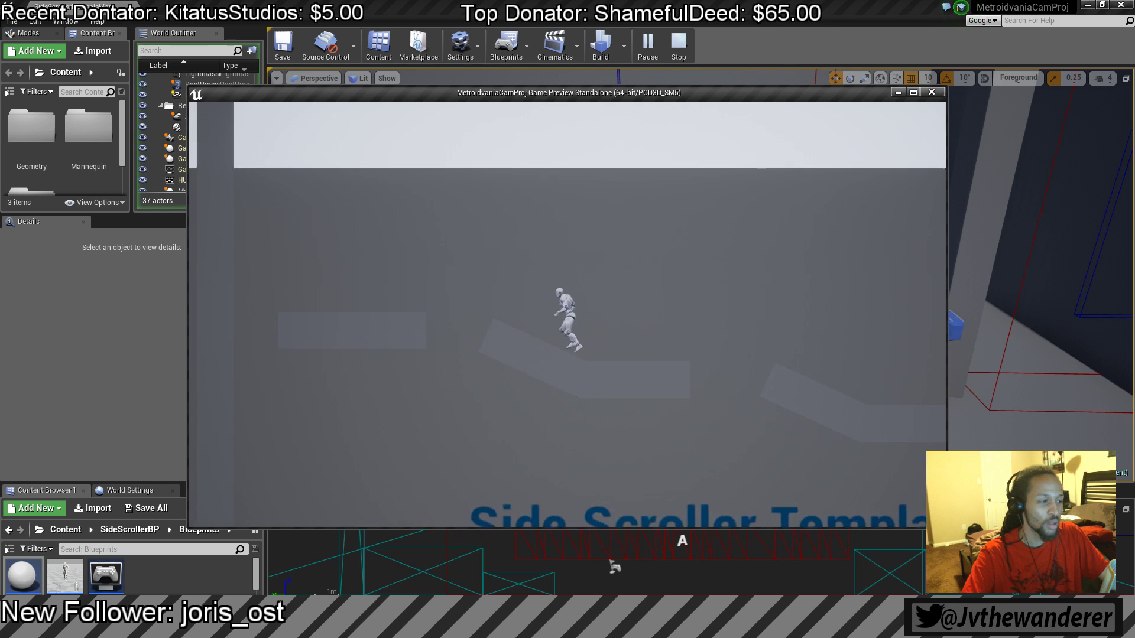
key("Left")
key("space")
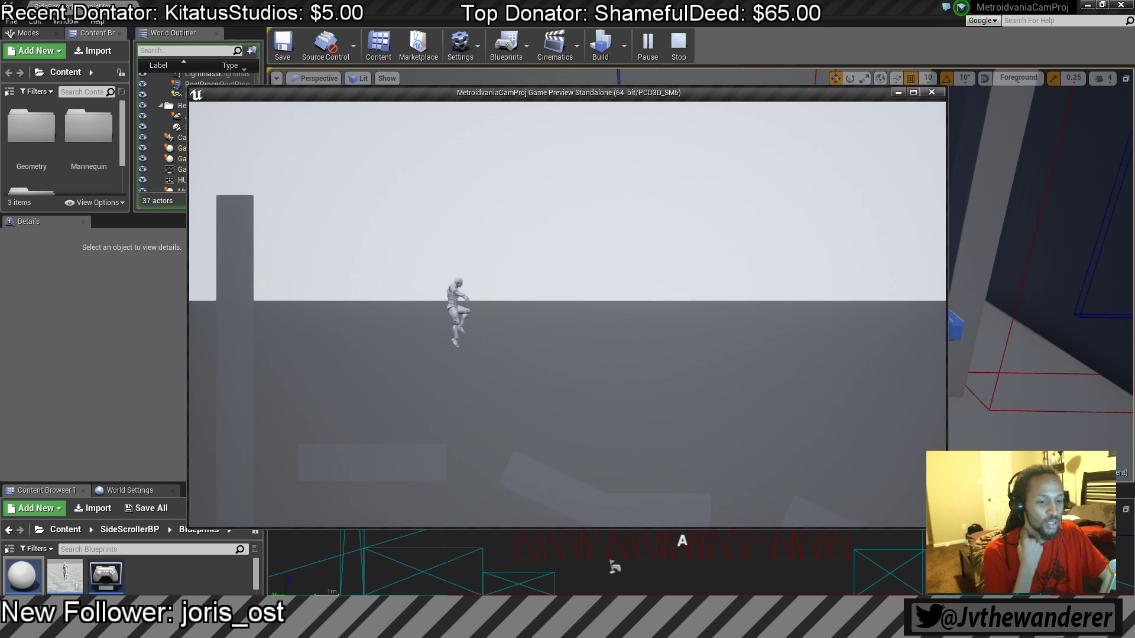
key("Right")
key("space")
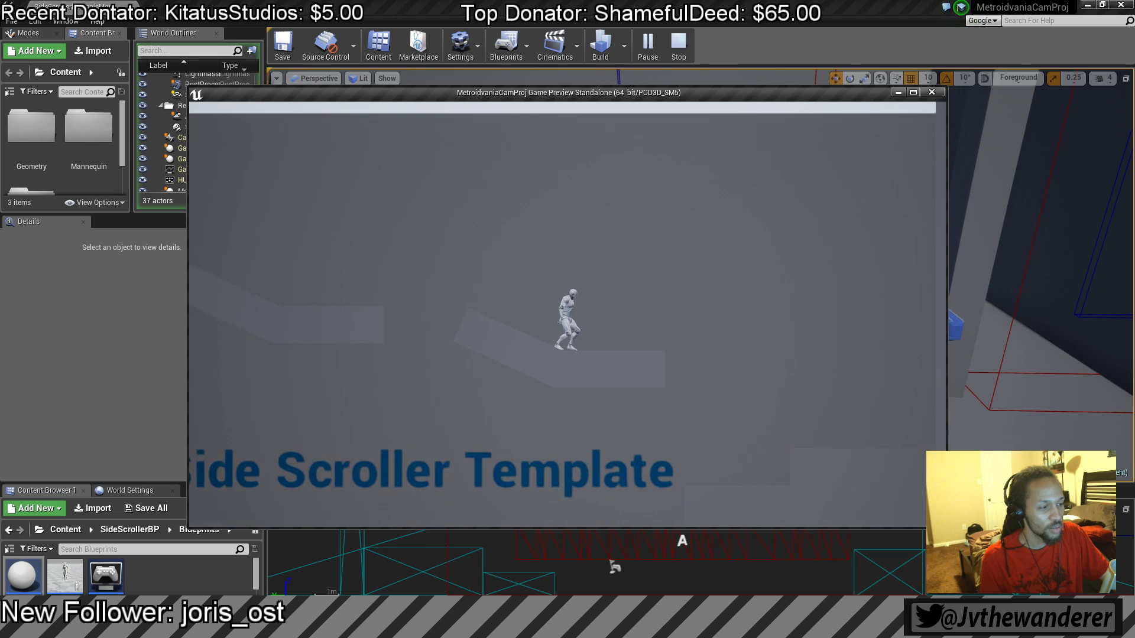
key("Left")
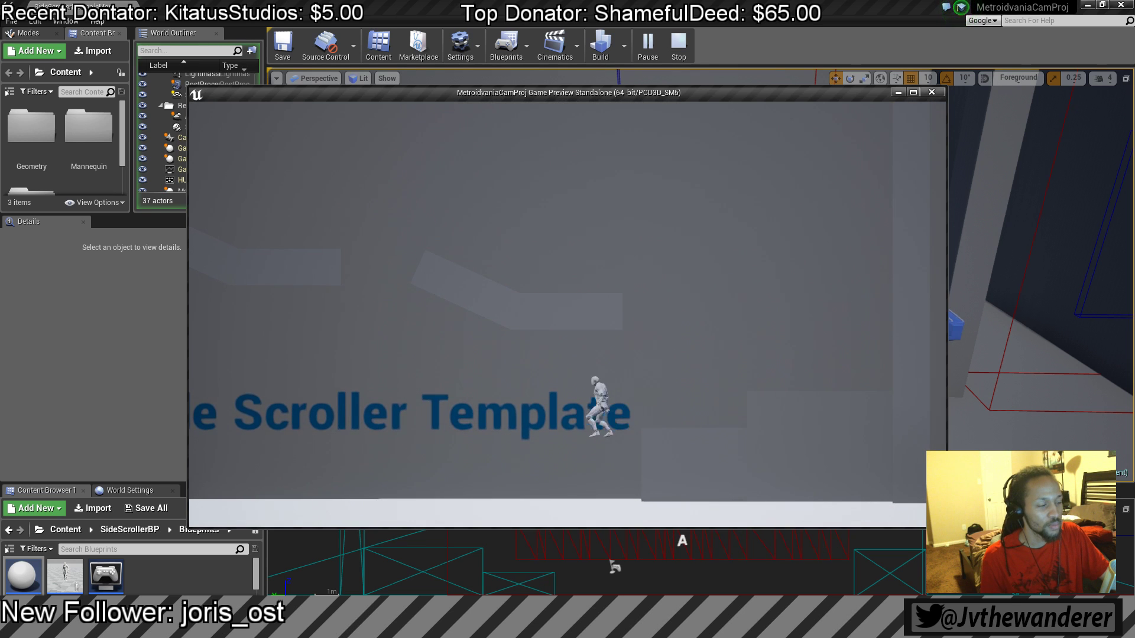
Step: Stop the play test and drag the left wall Wall1 further out to the left
key("Escape")
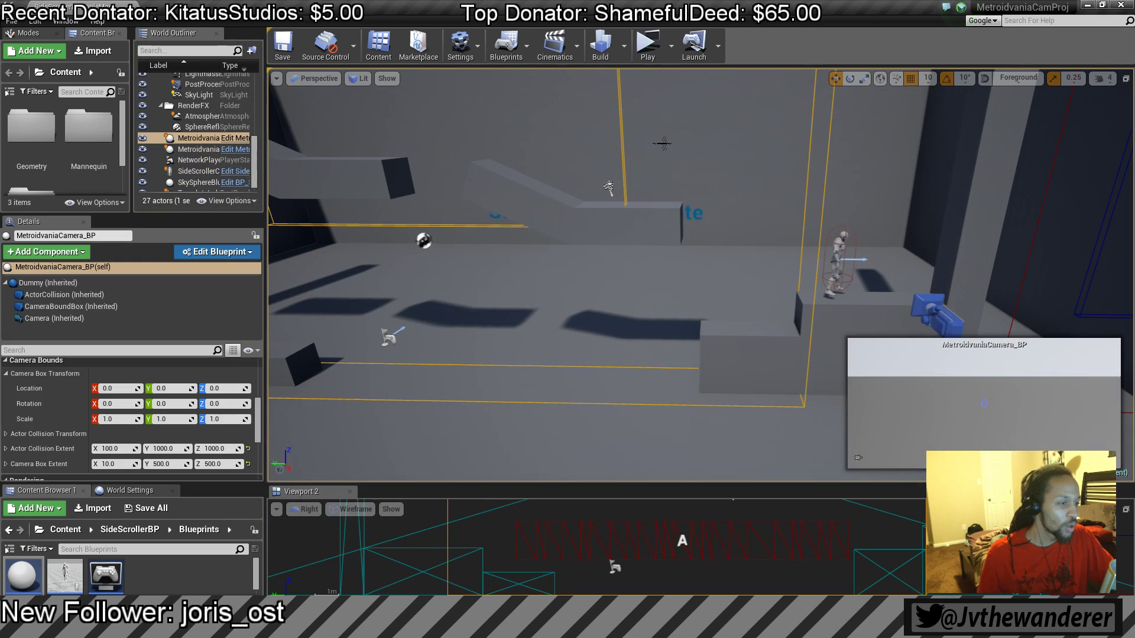
key("f")
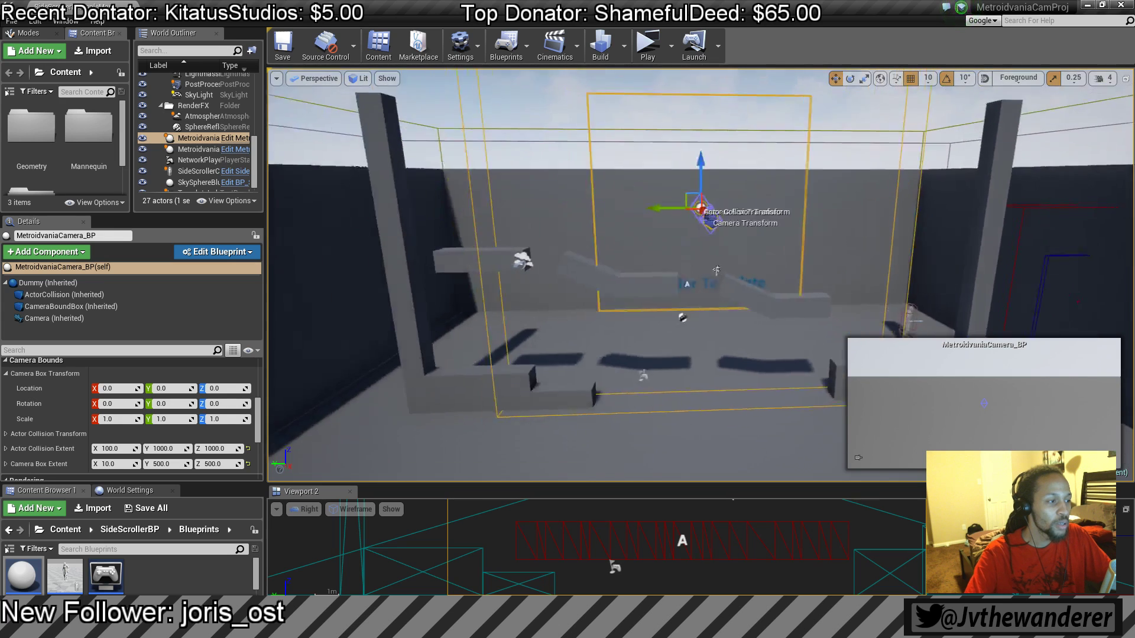
left_click(759, 270)
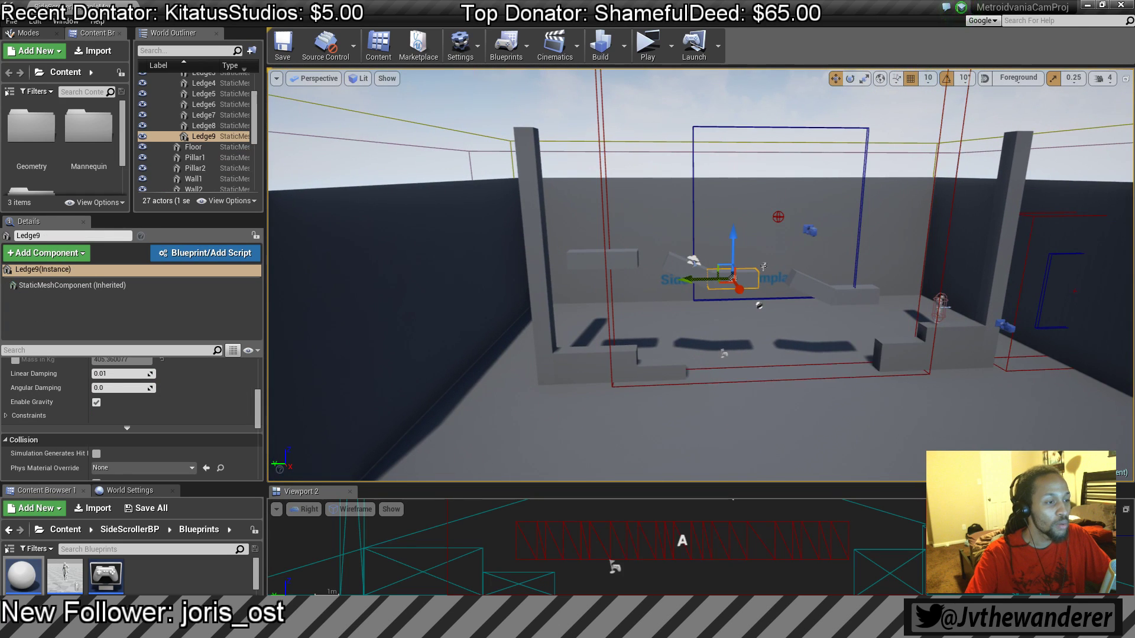
key("f")
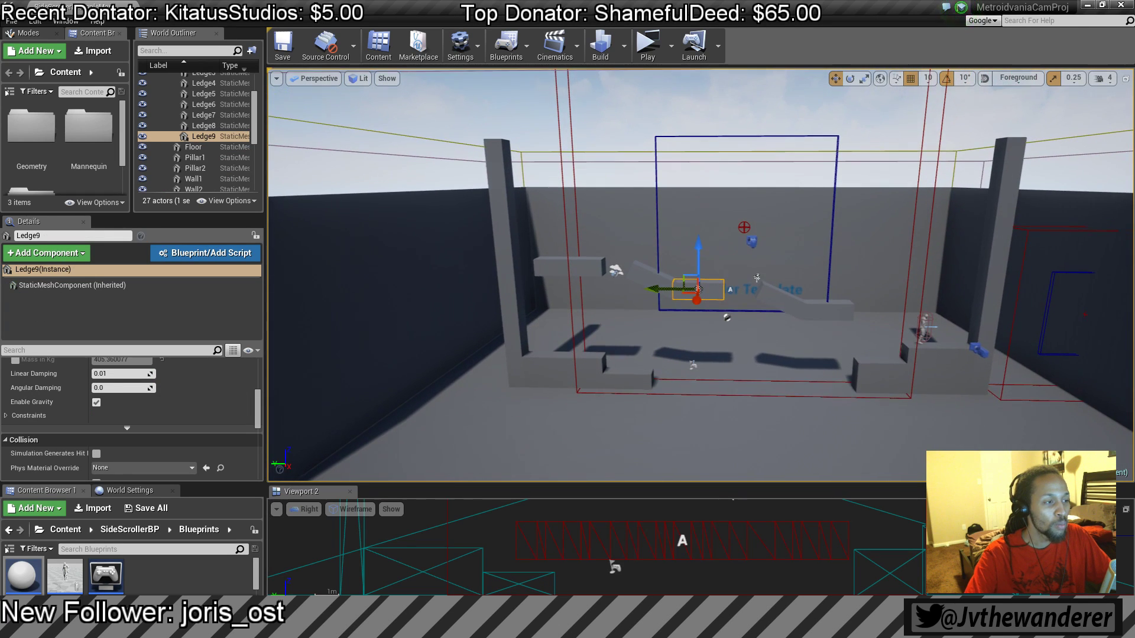
middle_click_drag(756, 277, 863, 218)
left_click(597, 254)
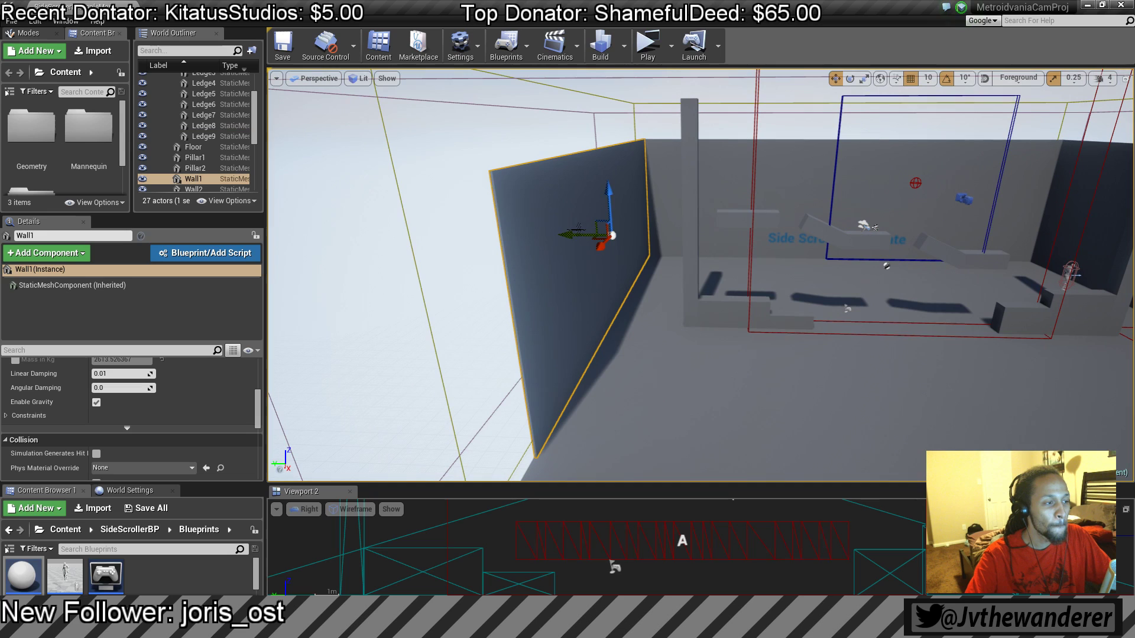
left_click_drag(577, 230, 270, 228)
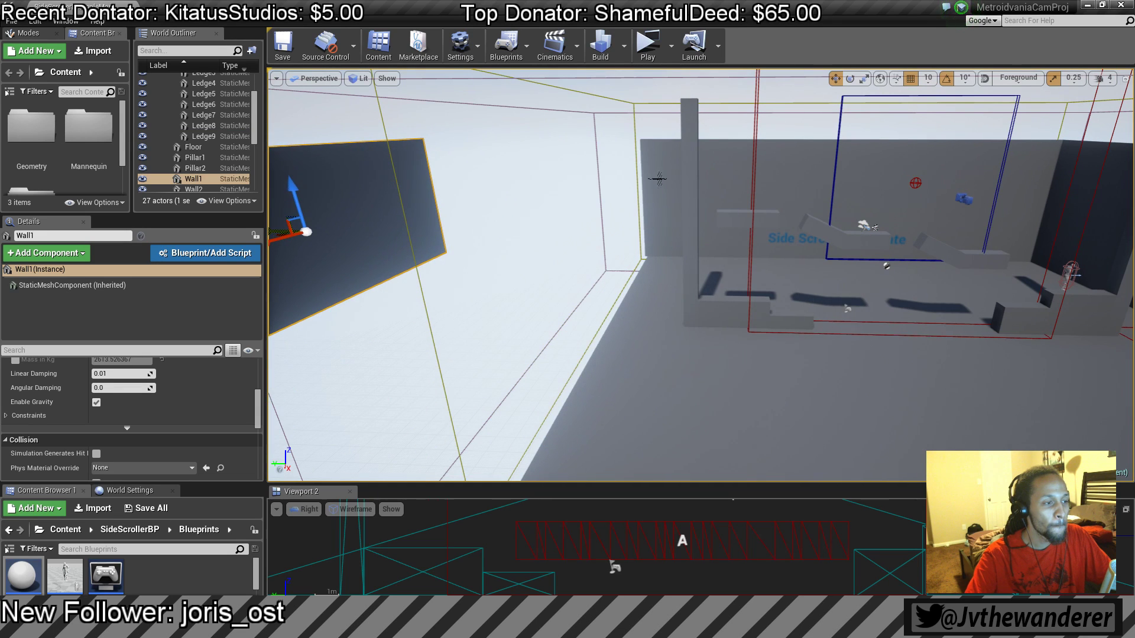
Step: Stretch the back wall Wall3 taller with the scale tool
left_click(657, 178)
key("r")
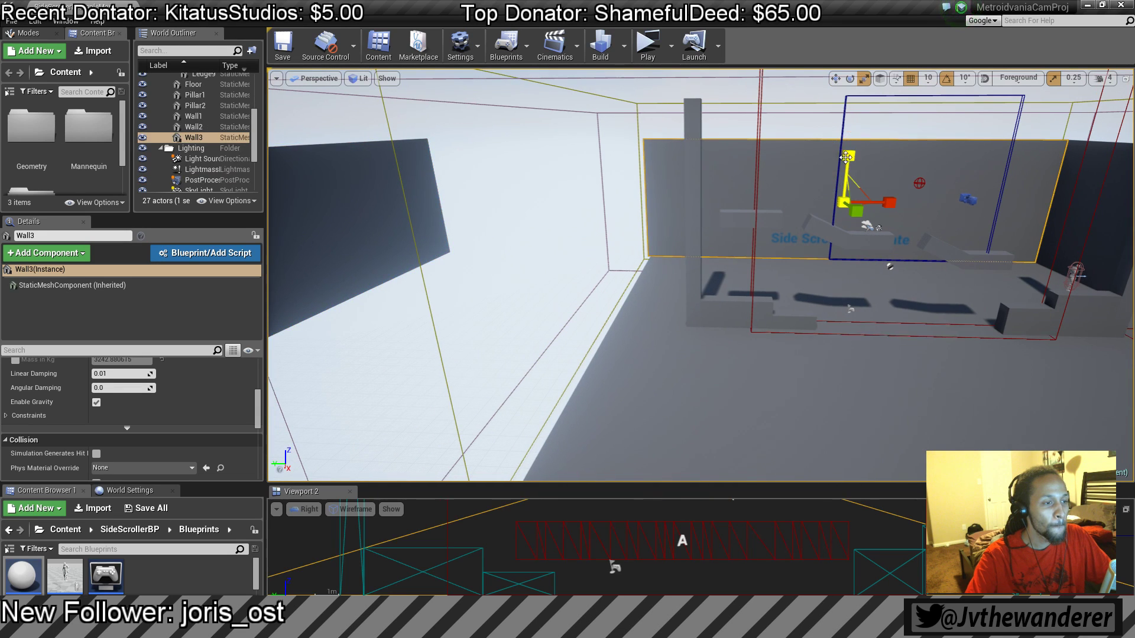
left_click_drag(845, 157, 848, 107)
Step: Return the gizmo from scaling to moving objects with W
key("w")
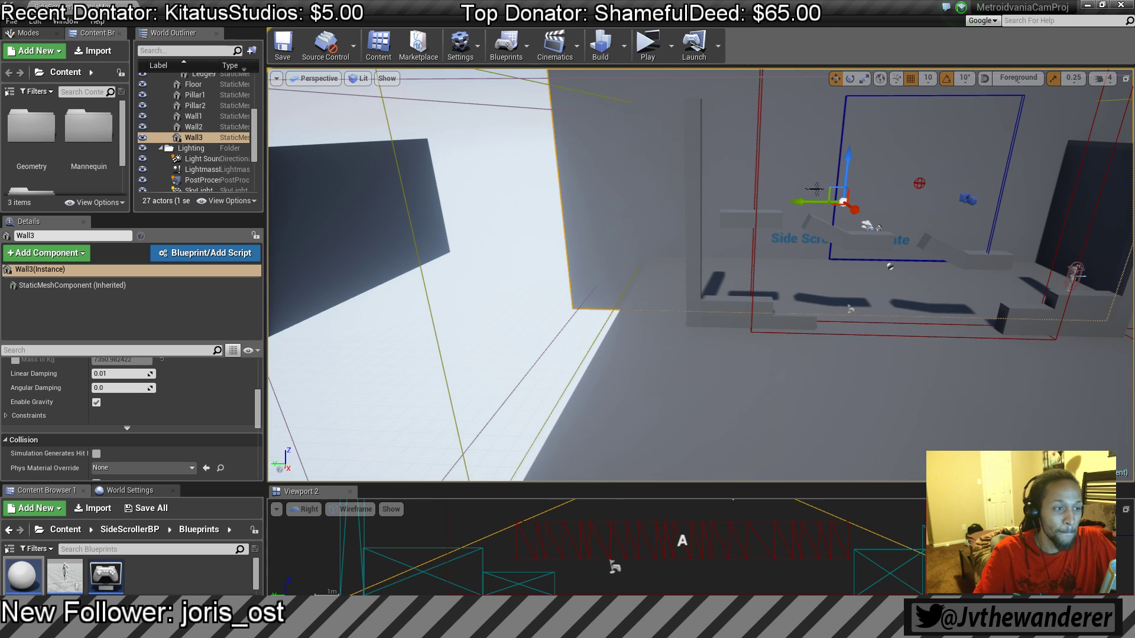
Step: Shift Wall3 up and to the left, then select the Floor and look toward its edge
left_click_drag(832, 189, 747, 125)
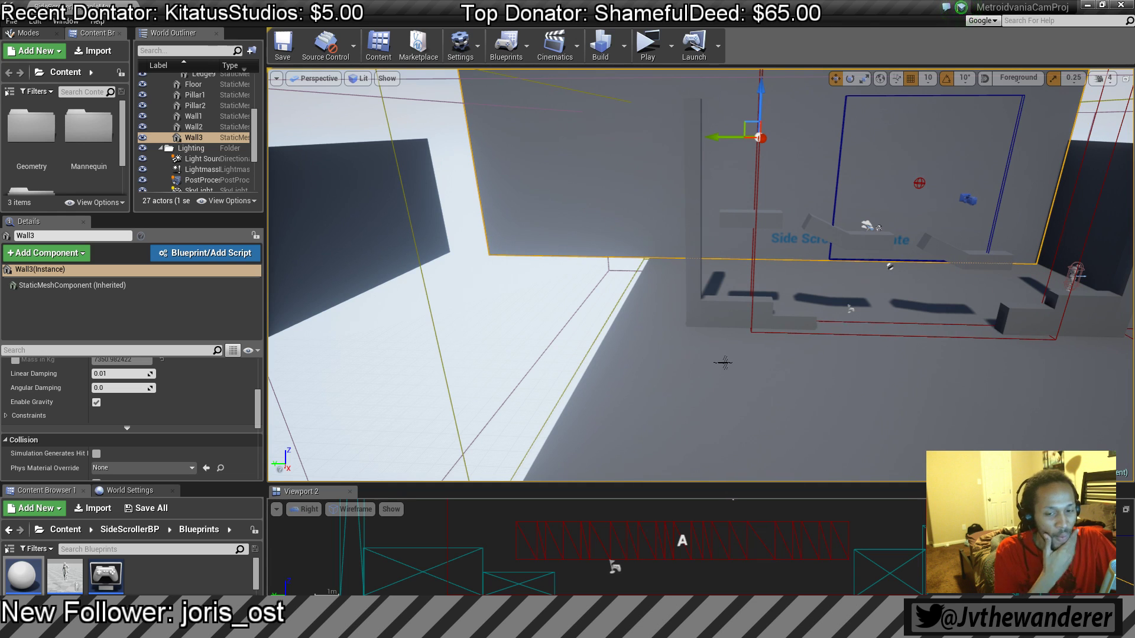
left_click(841, 426)
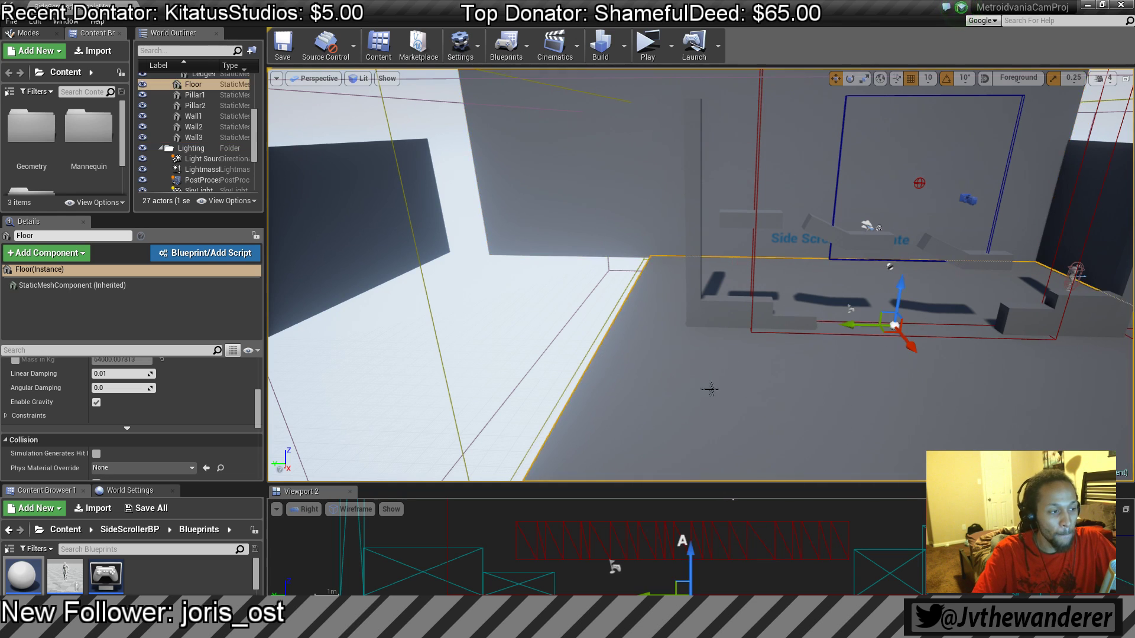
mouse_move(710, 388)
right_mouse_down()
mouse_move(709, 425)
mouse_move(707, 366)
right_mouse_up()
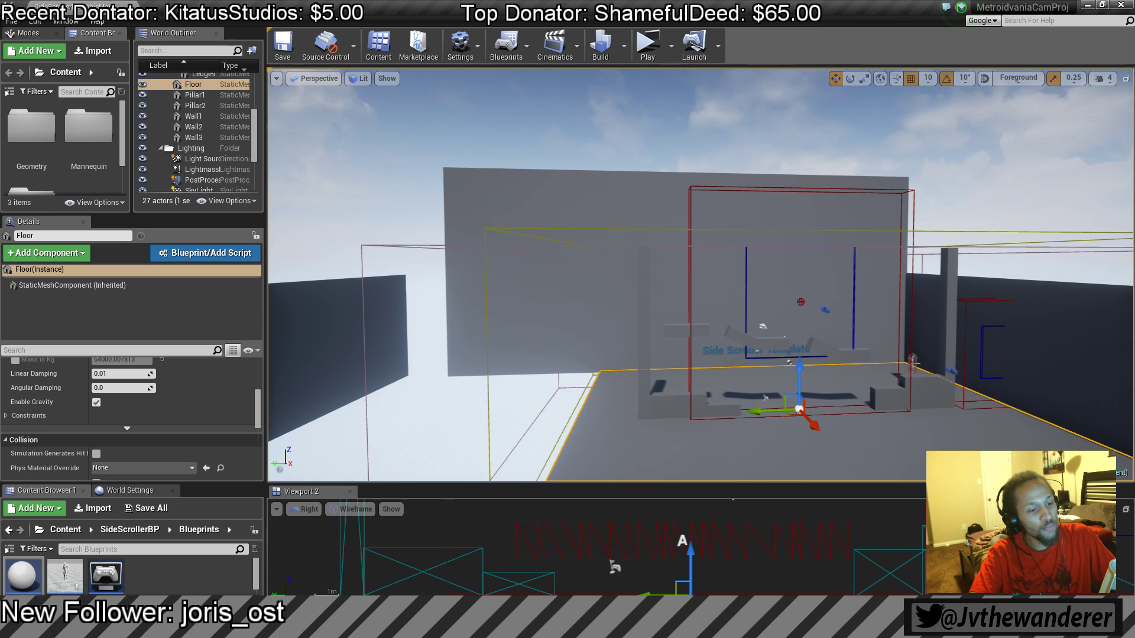
right_click_drag(708, 366, 699, 367)
mouse_move(893, 628)
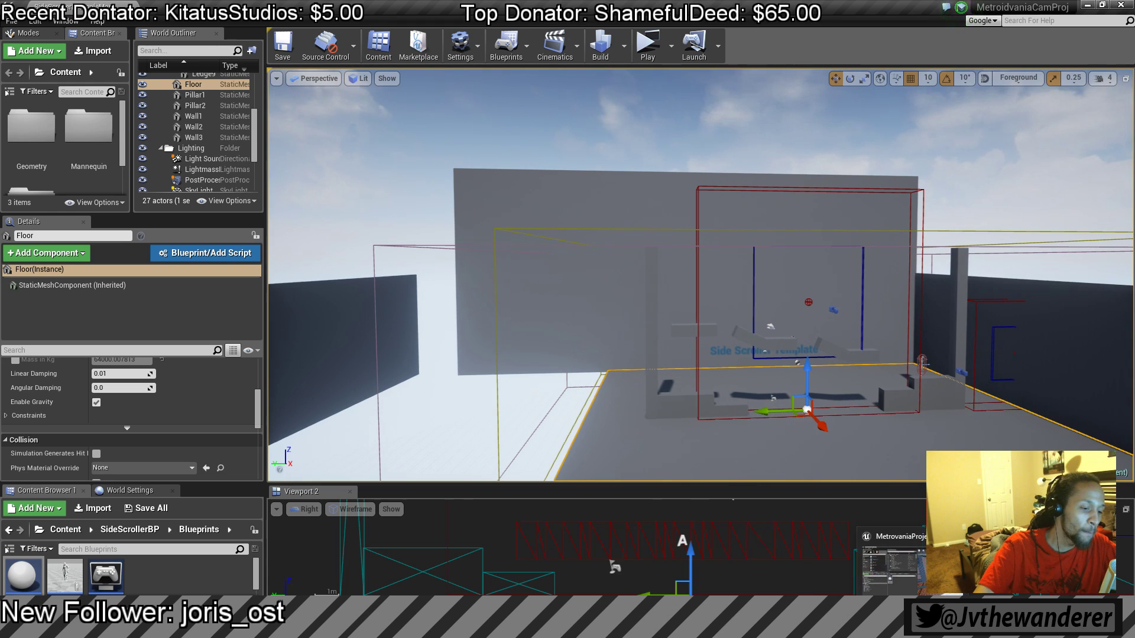
Step: Bring up the Epic Games Launcher Library and browse the My Projects grid
mouse_move(851, 627)
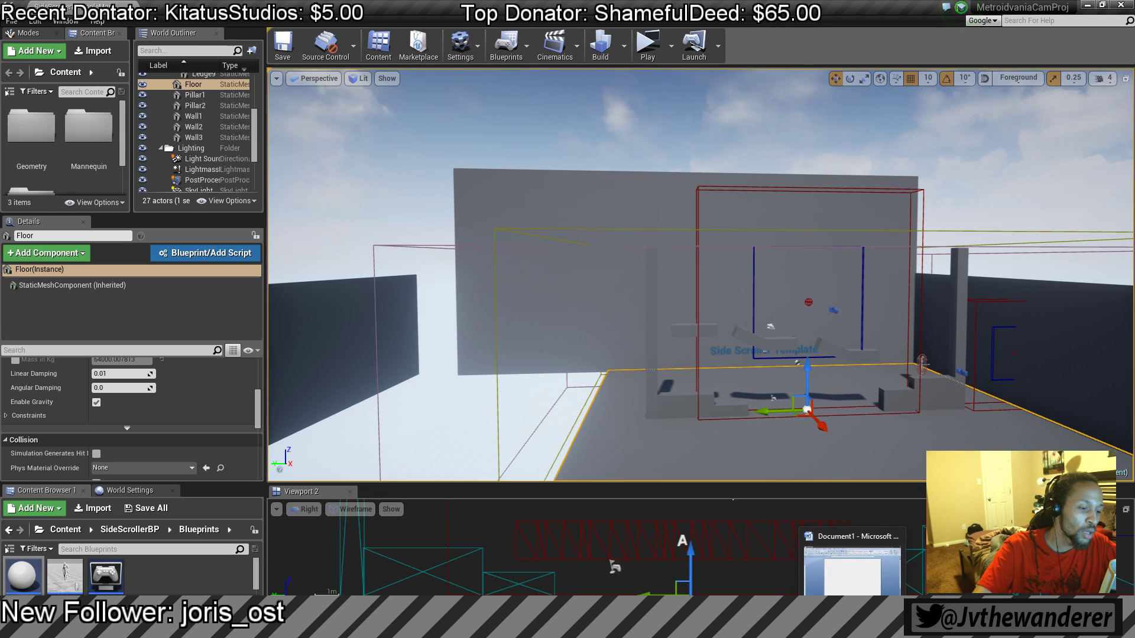
left_click(780, 628)
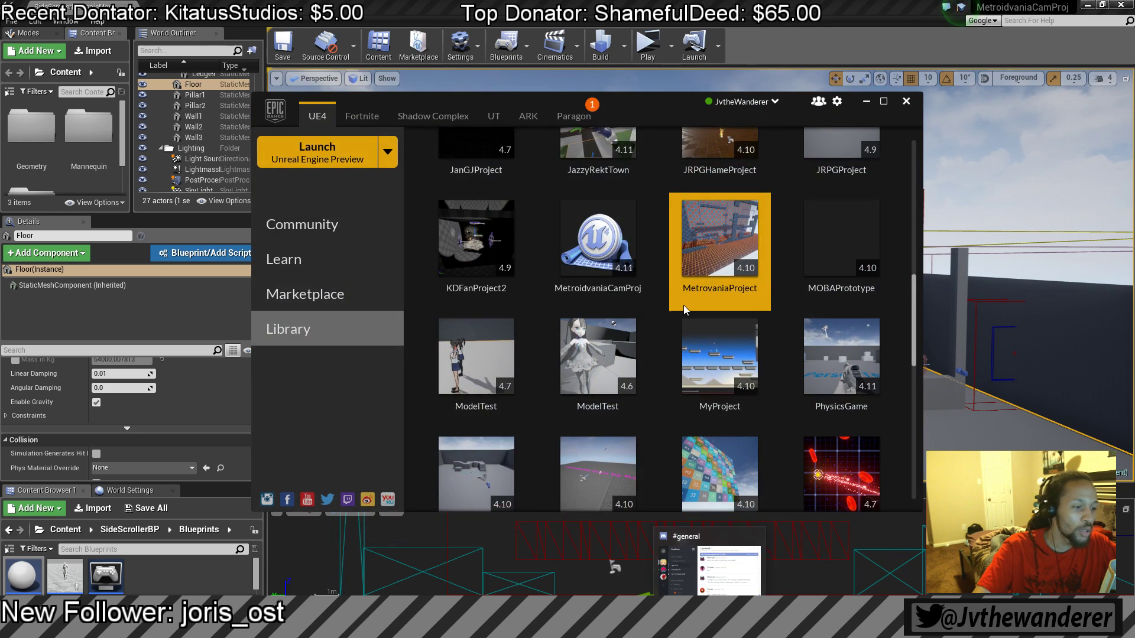
scroll(683, 305, "down", 6)
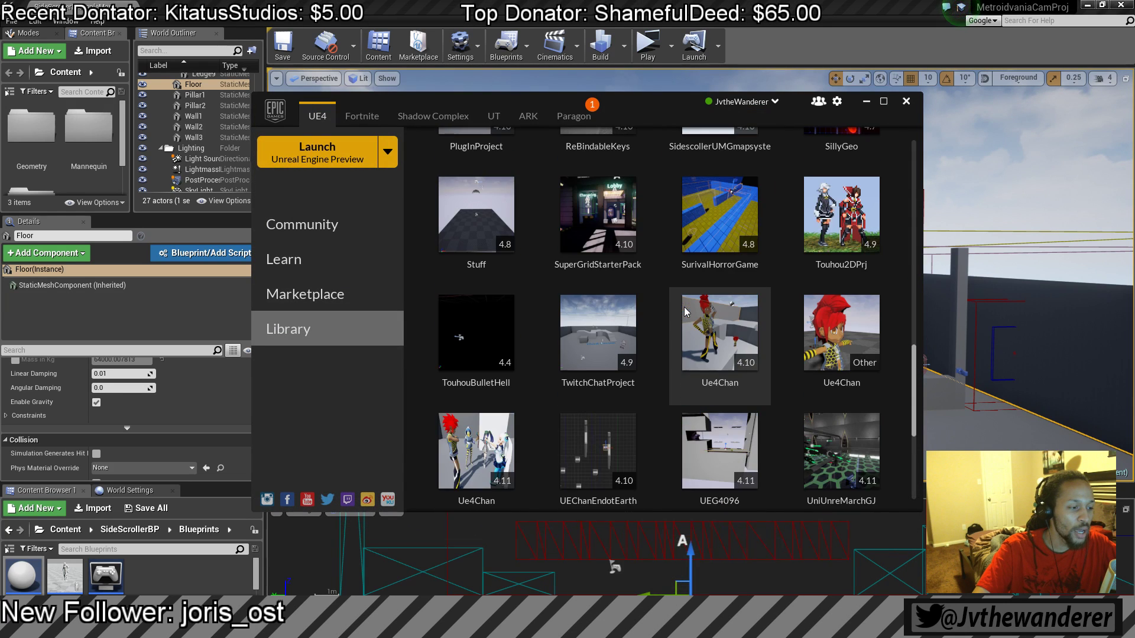
scroll(684, 306, "down", 4)
scroll(683, 312, "up", 6)
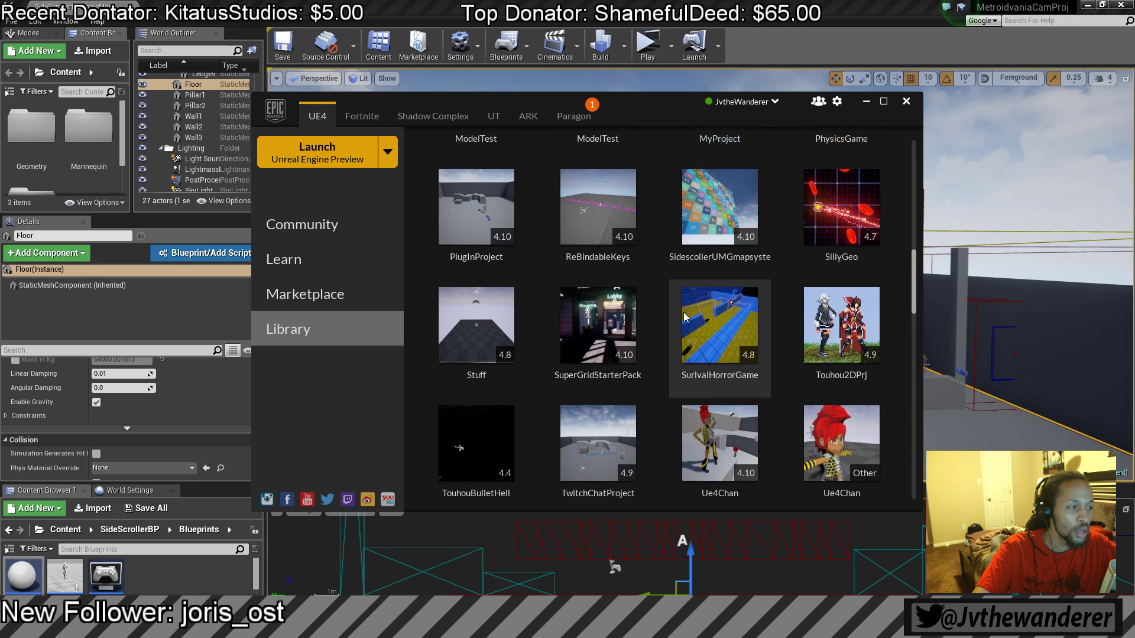
scroll(686, 325, "up", 2)
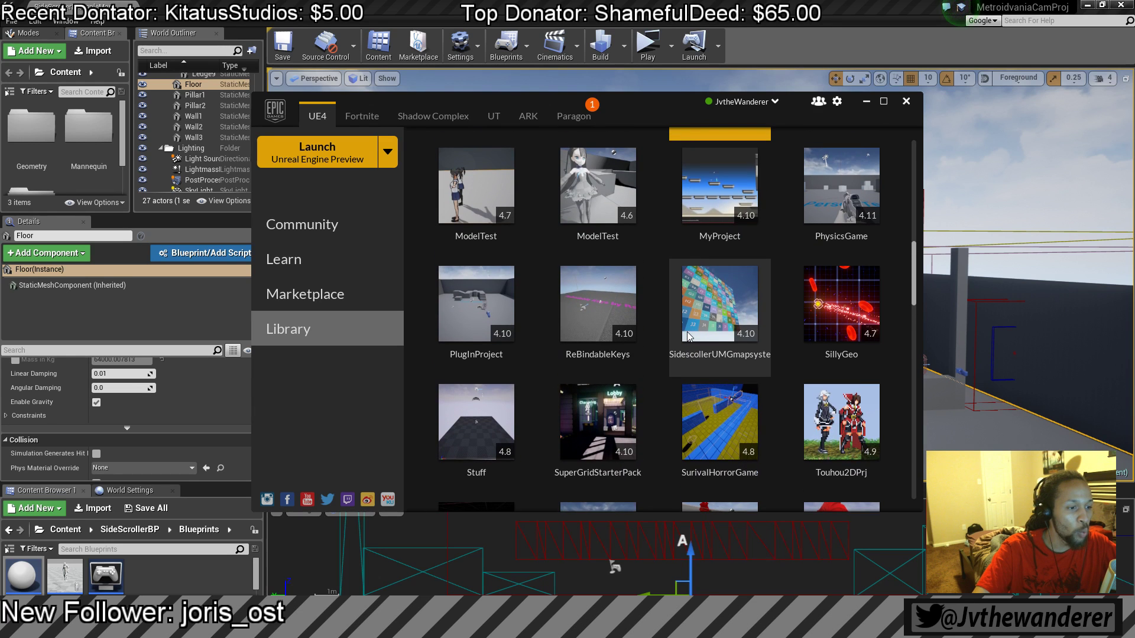
scroll(687, 331, "up", 4)
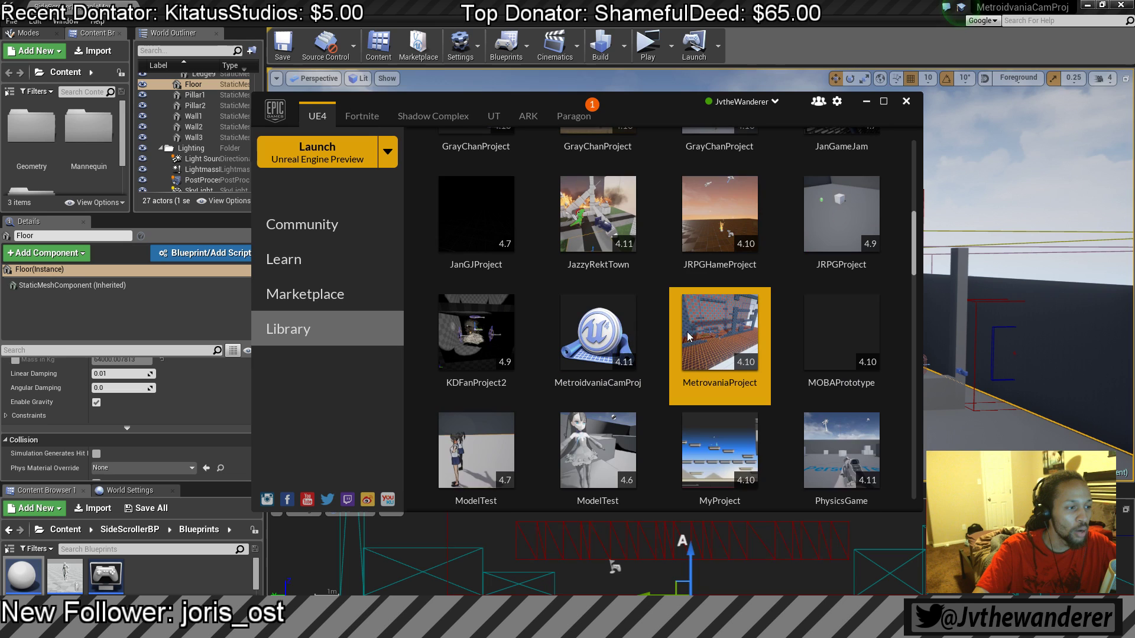
scroll(687, 331, "up", 1)
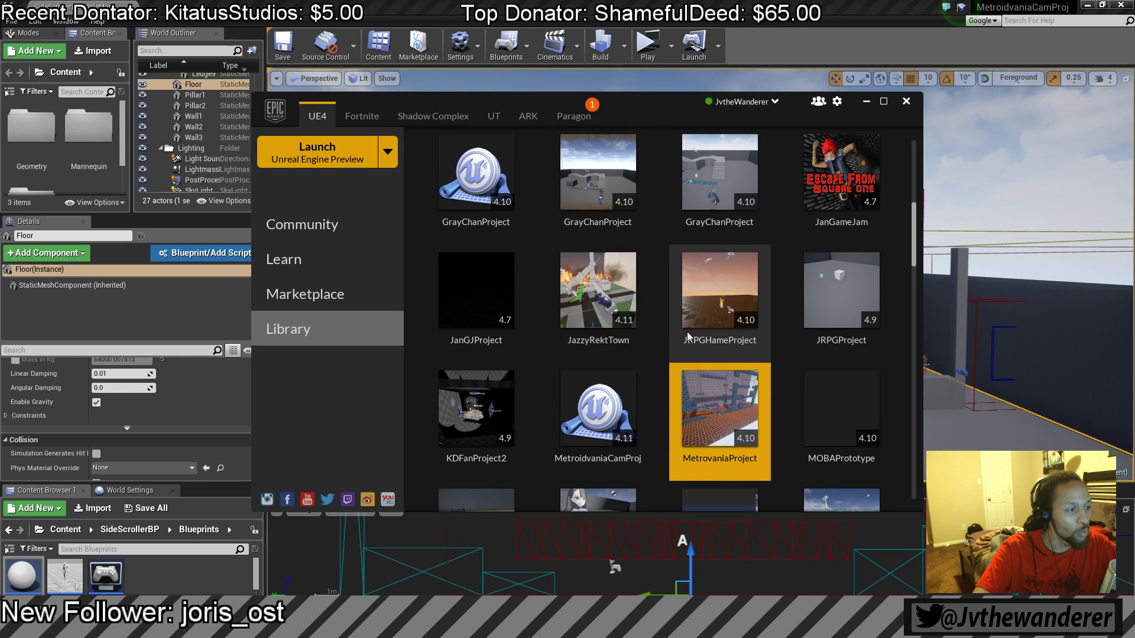
scroll(686, 332, "up", 4)
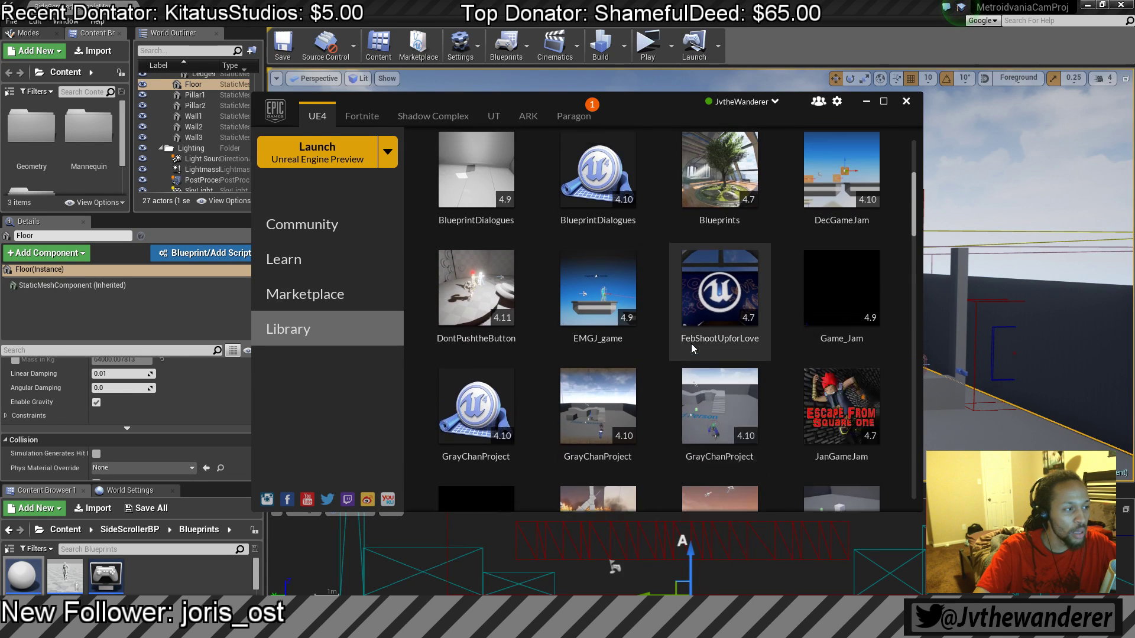
scroll(691, 347, "up", 3)
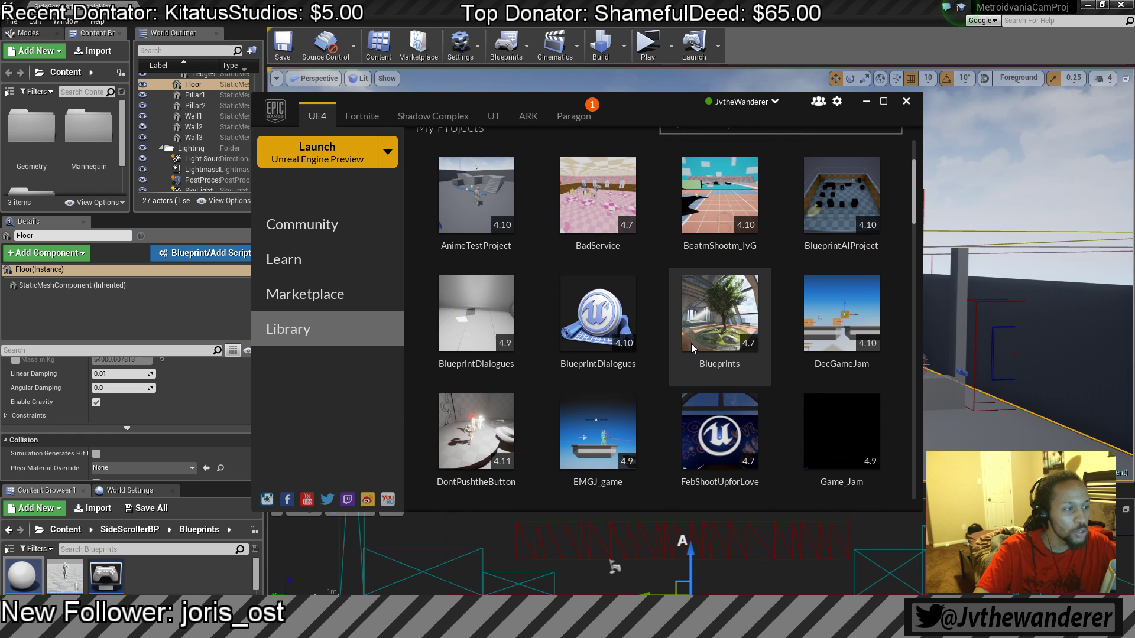
Step: Scroll down to the SurivalHorrorGame tile and launch the project
scroll(692, 346, "down", 5)
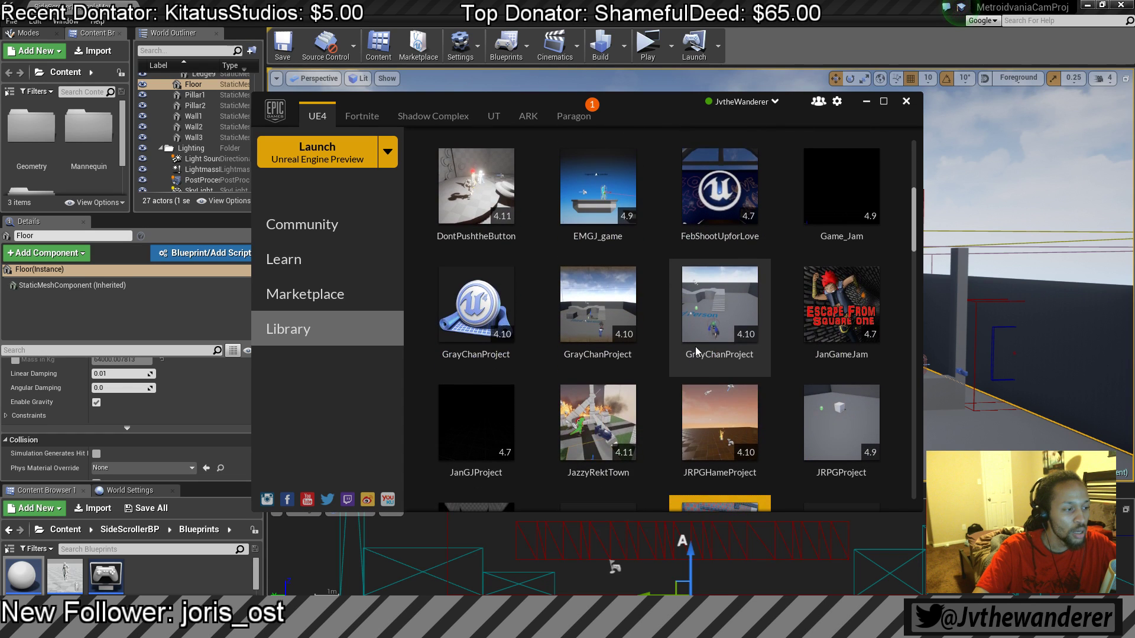
scroll(695, 347, "down", 3)
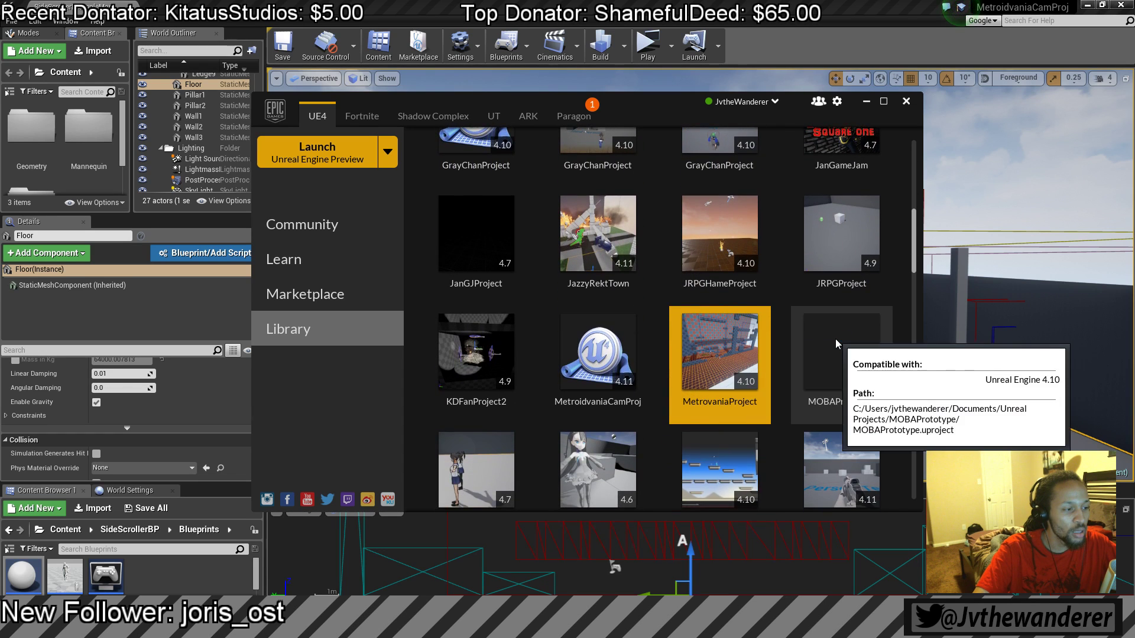
scroll(913, 399, "down", 1)
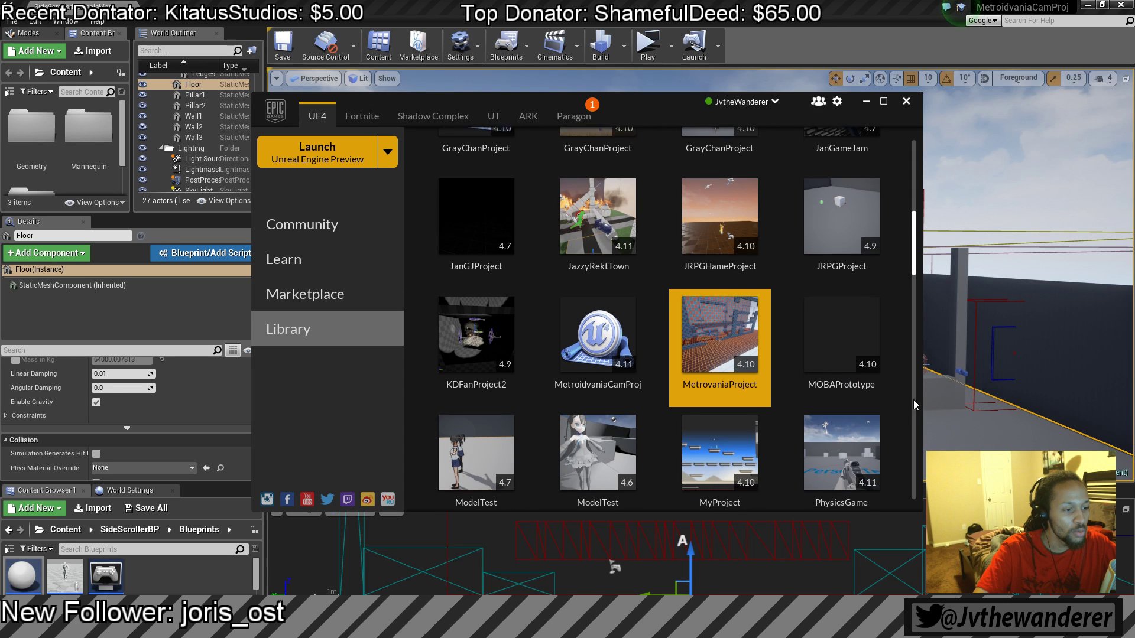
scroll(907, 400, "down", 3)
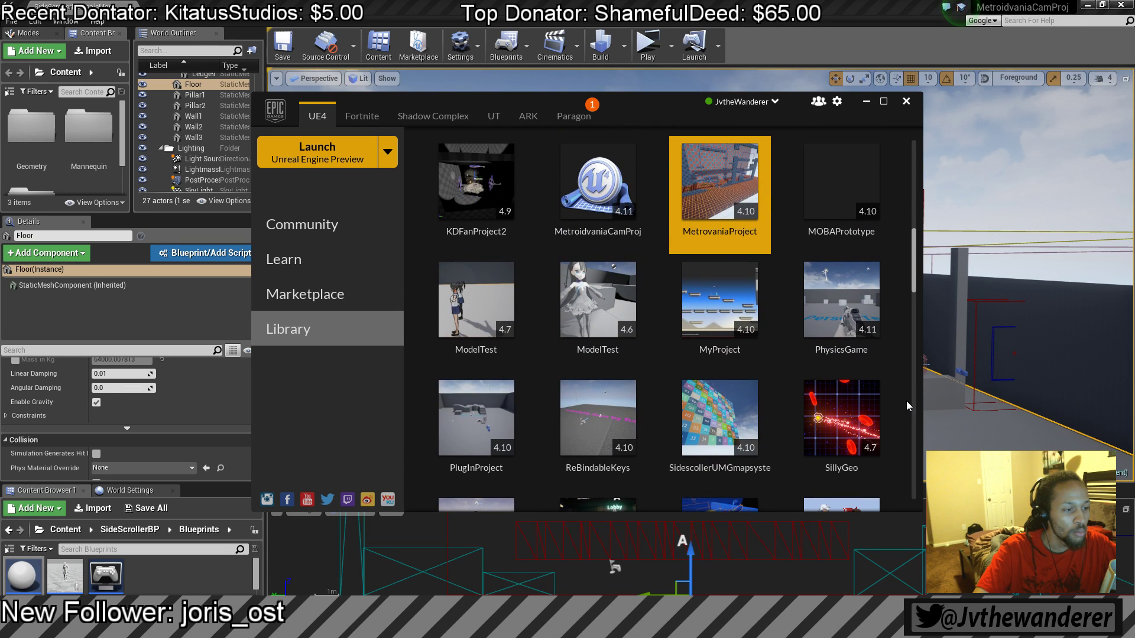
scroll(813, 344, "down", 2)
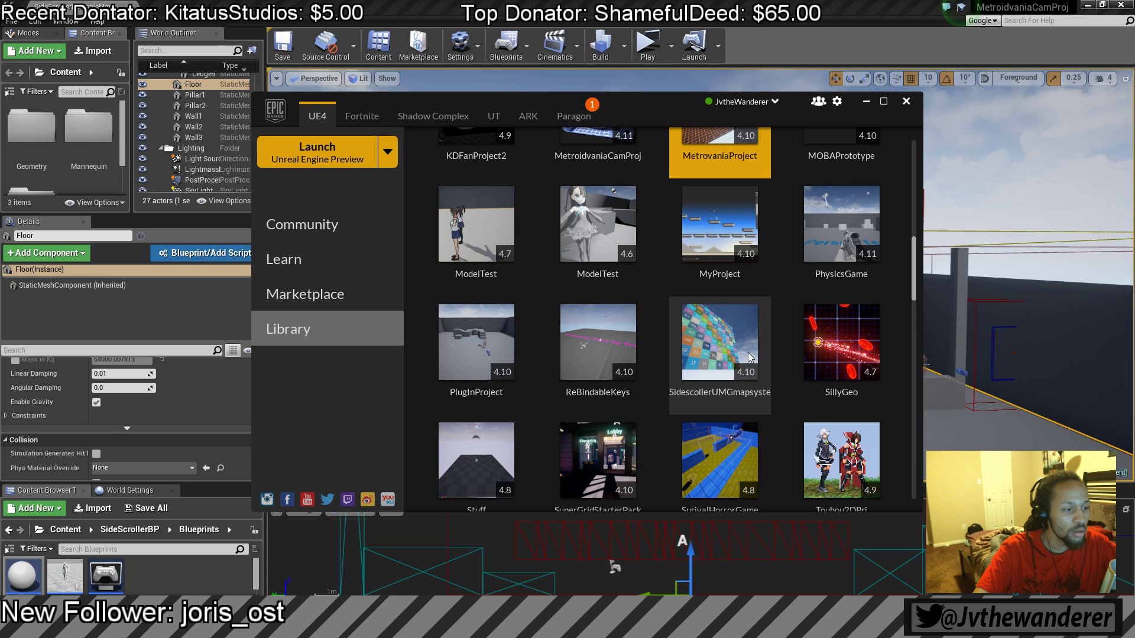
scroll(551, 339, "down", 1)
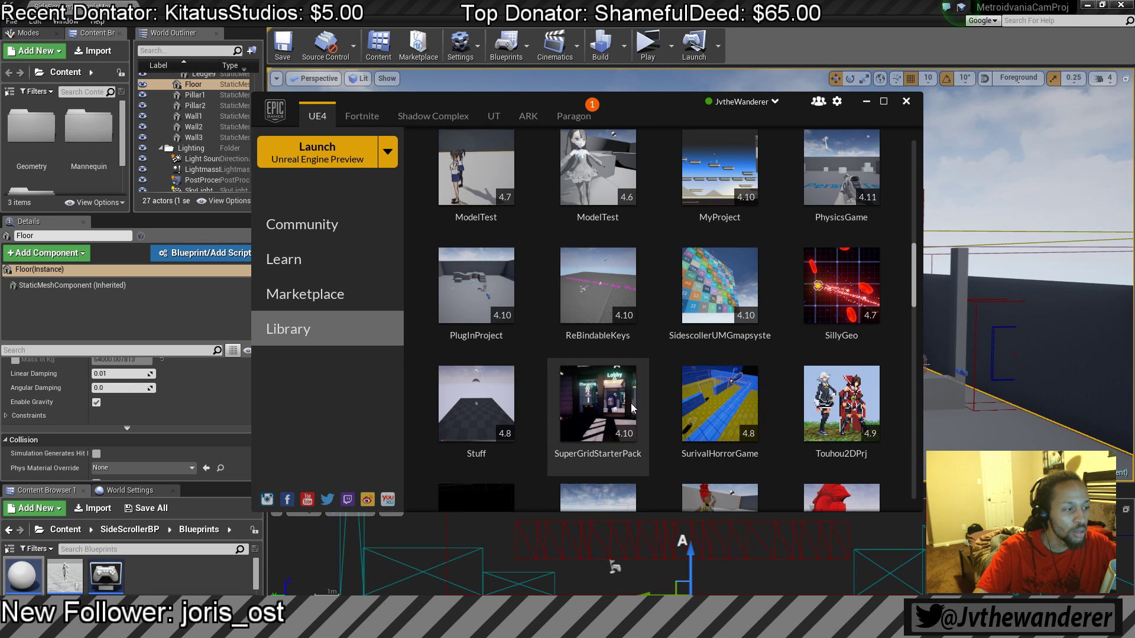
scroll(653, 425, "down", 1)
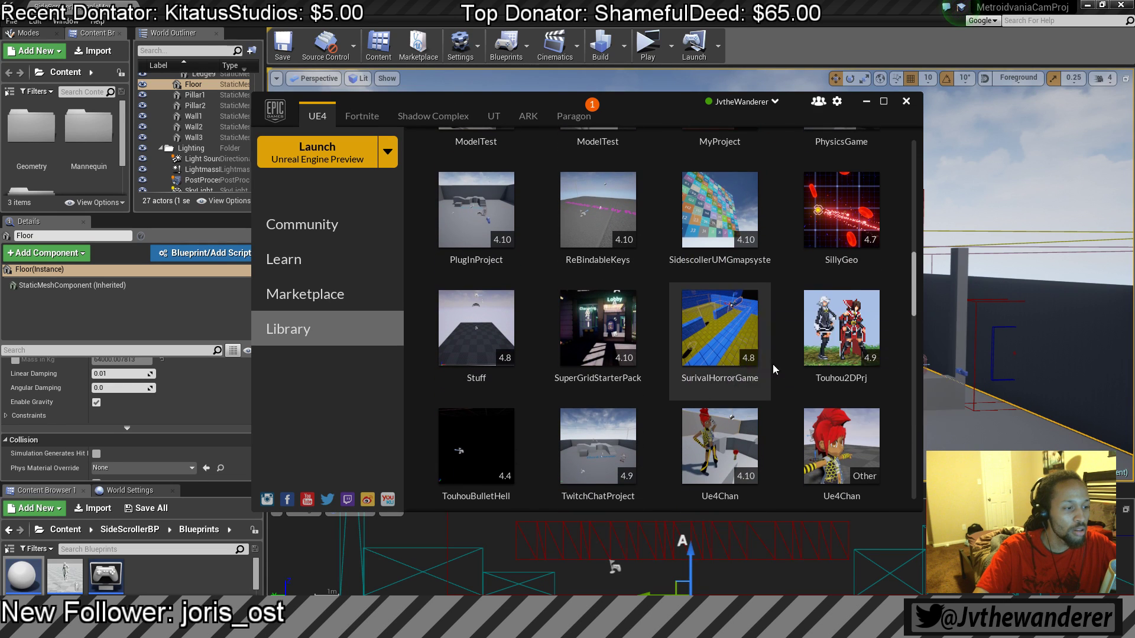
left_click(742, 318)
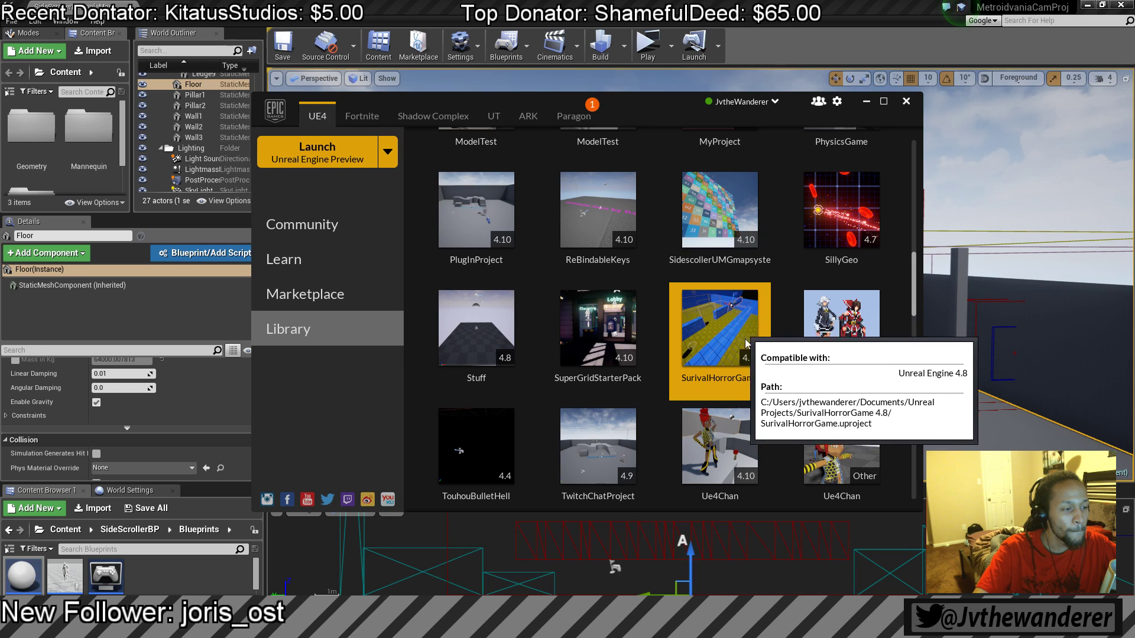
double_click(733, 334)
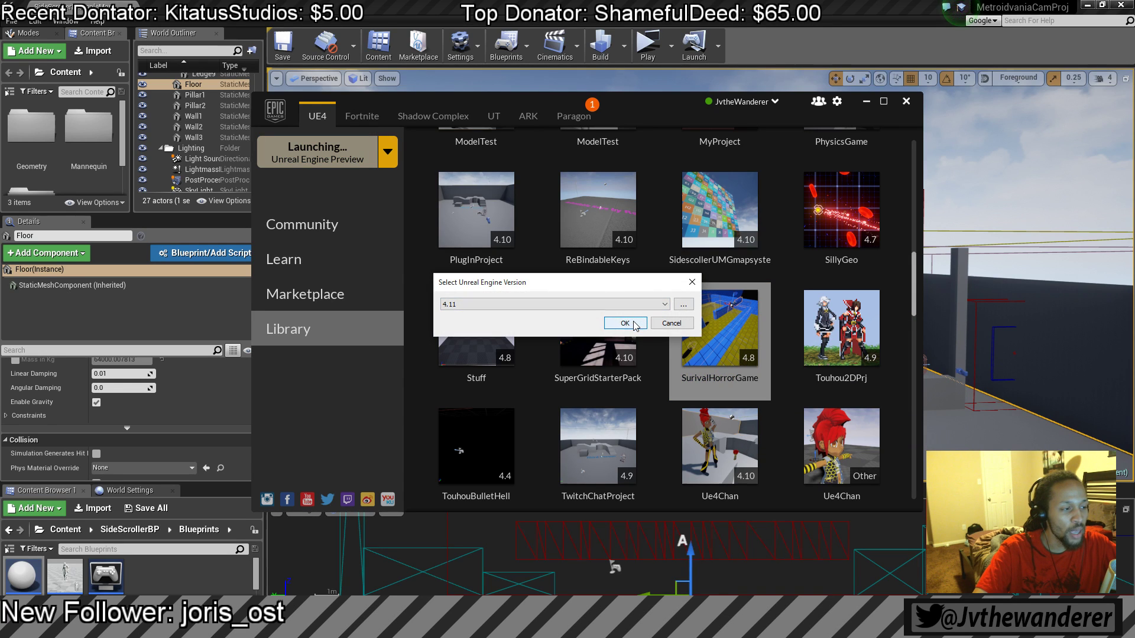
Step: Confirm opening SurivalHorrorGame with engine version 4.11
left_click(634, 324)
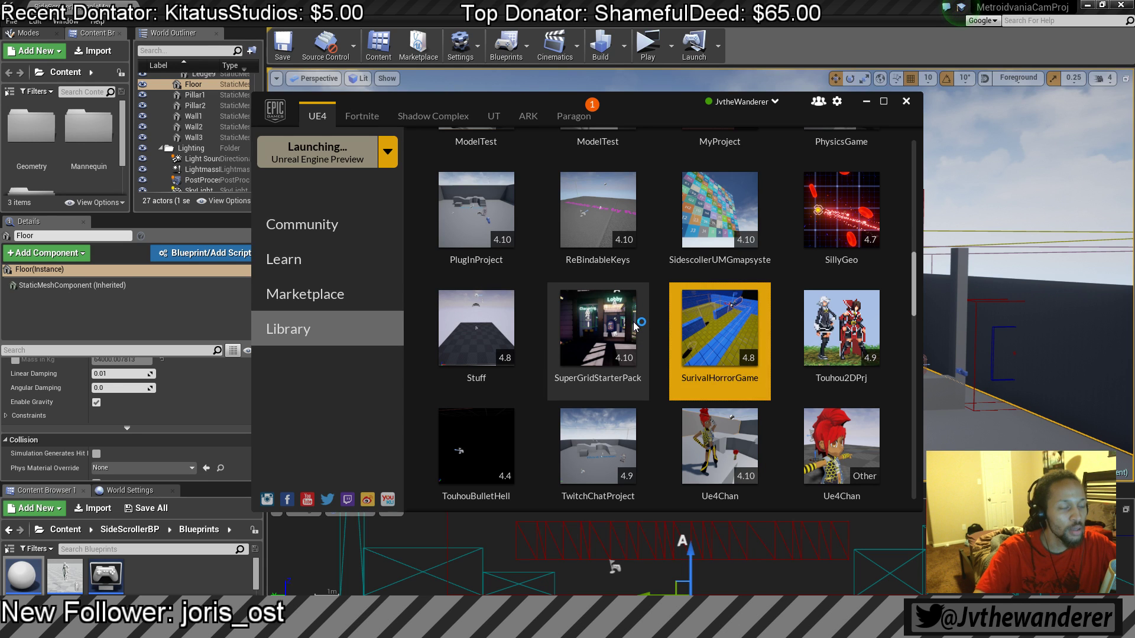